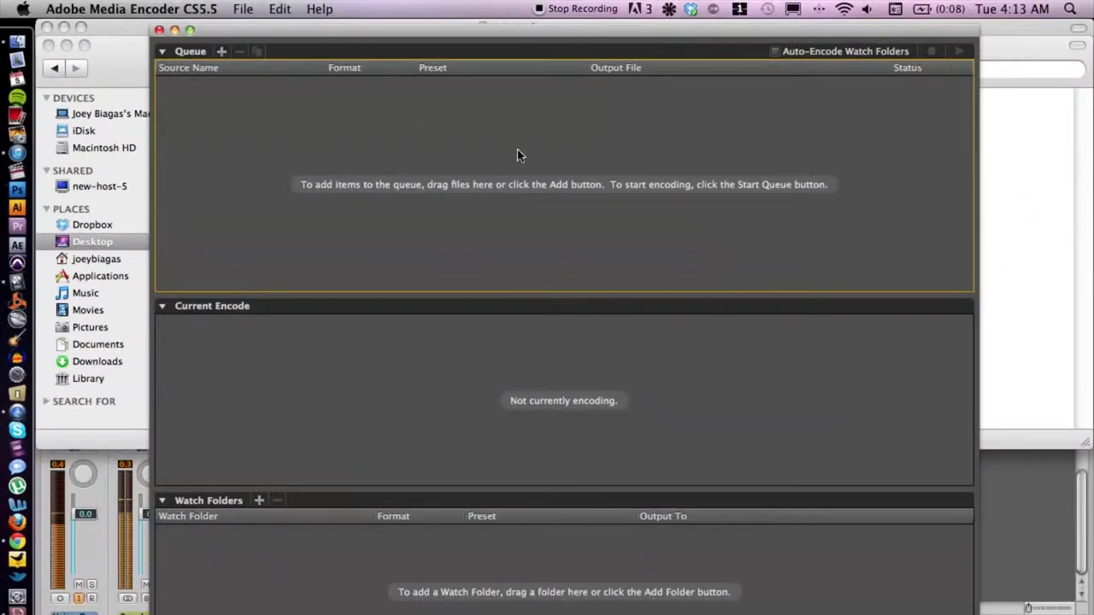
Drag TEST VIDEO.m4v from the Finder delete folder into Media Encoder's queue.
key("F9")
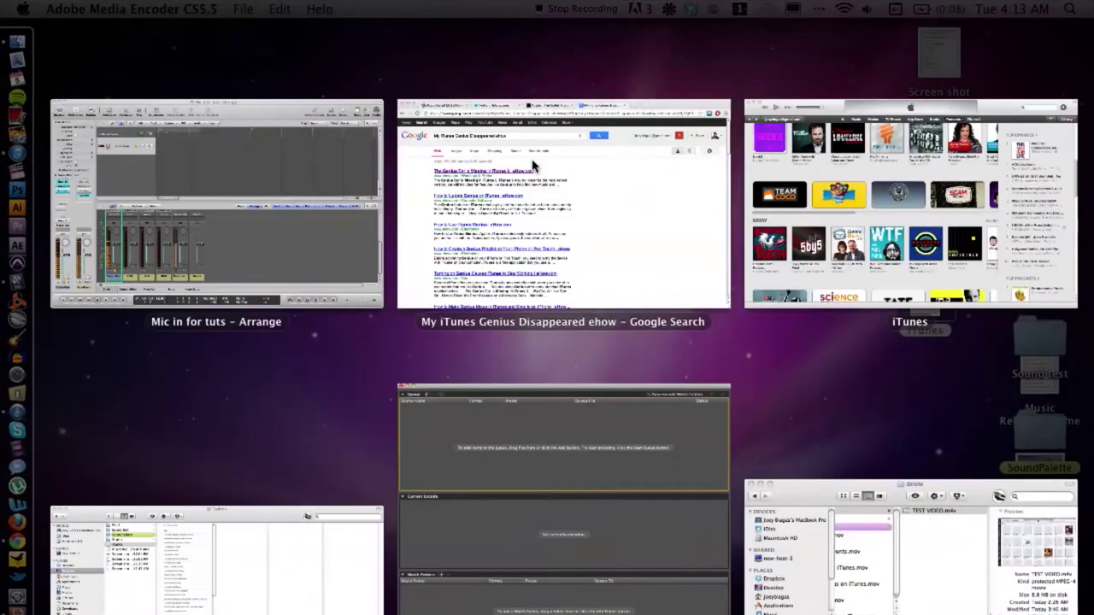
left_click(901, 507)
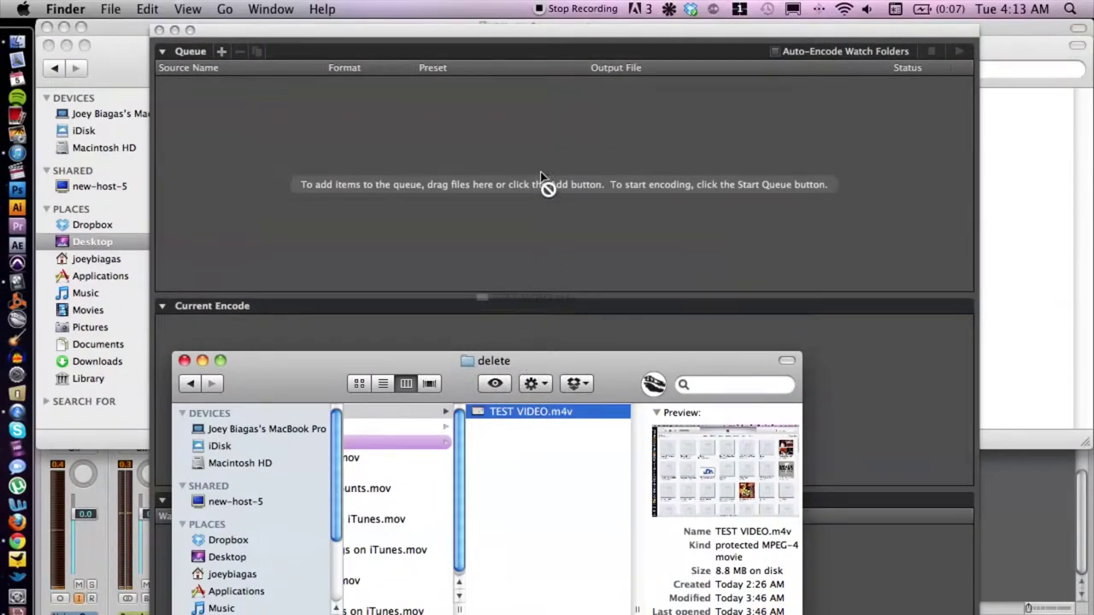
left_click_drag(543, 171, 551, 171)
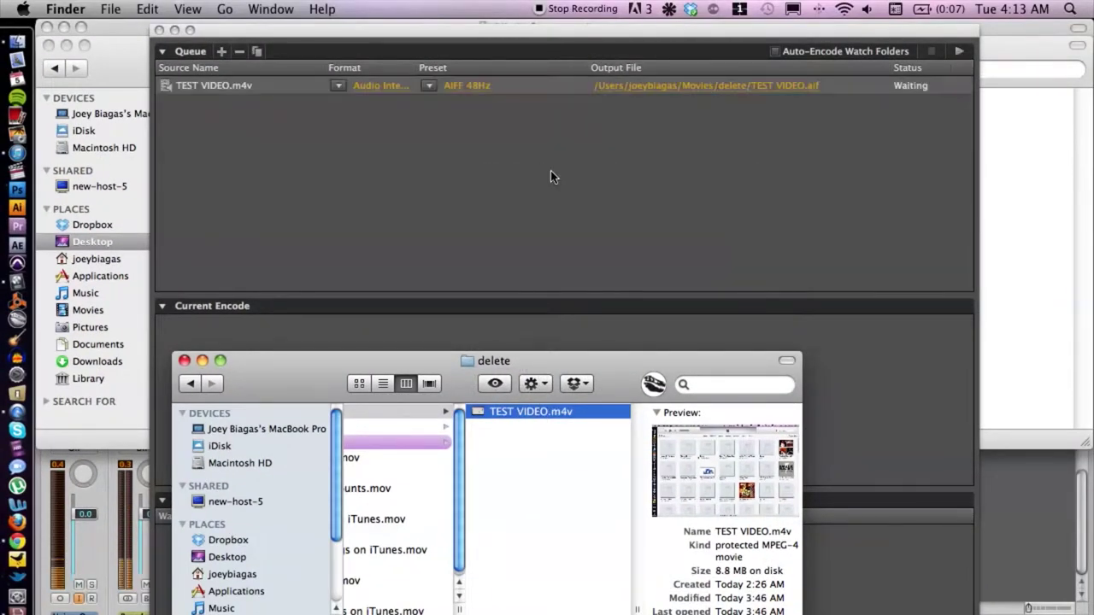
left_click(551, 171)
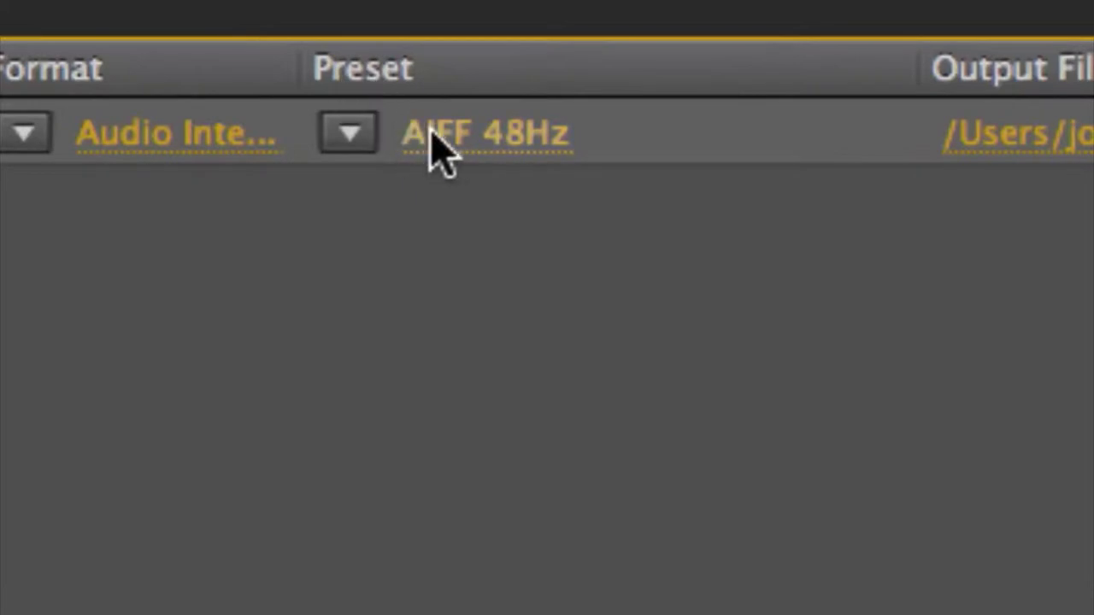
left_click(438, 137)
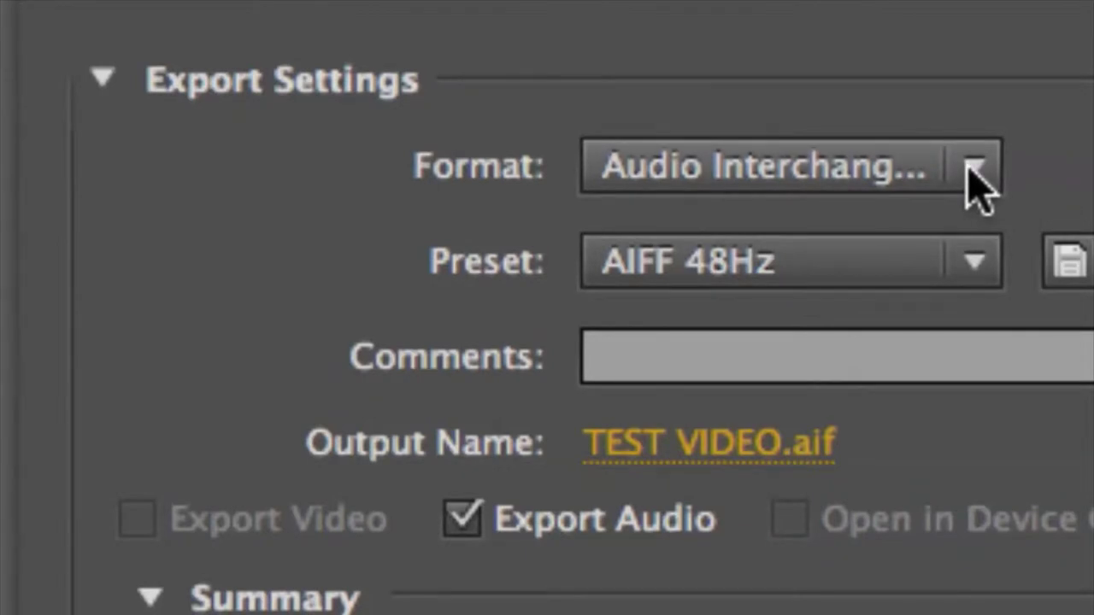
Change the queued clip's export format from AIFF audio to MPEG4.
left_click(971, 167)
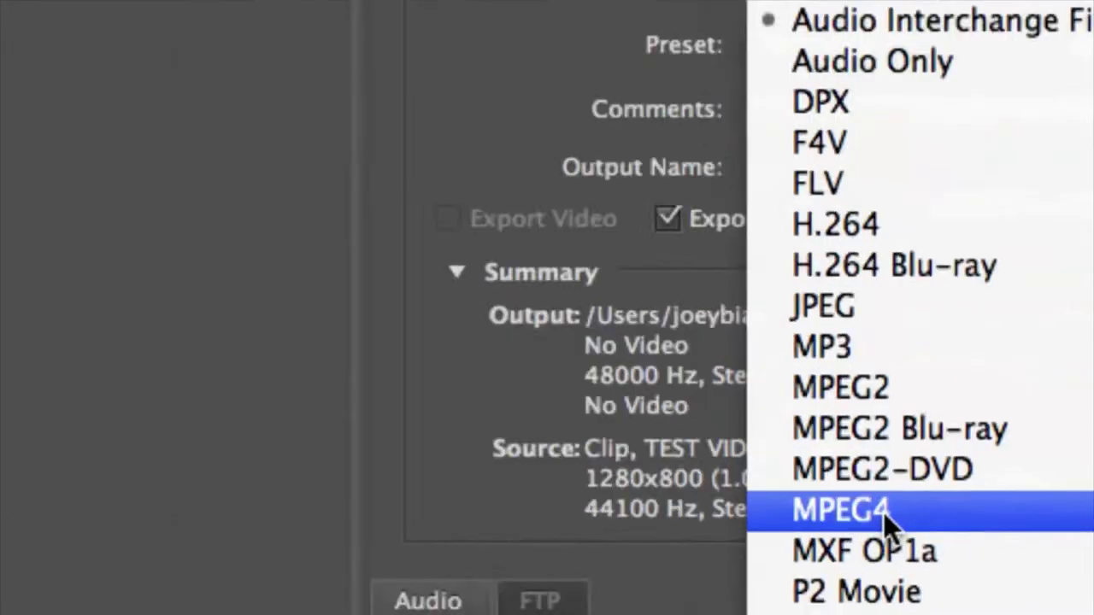
left_click(885, 512)
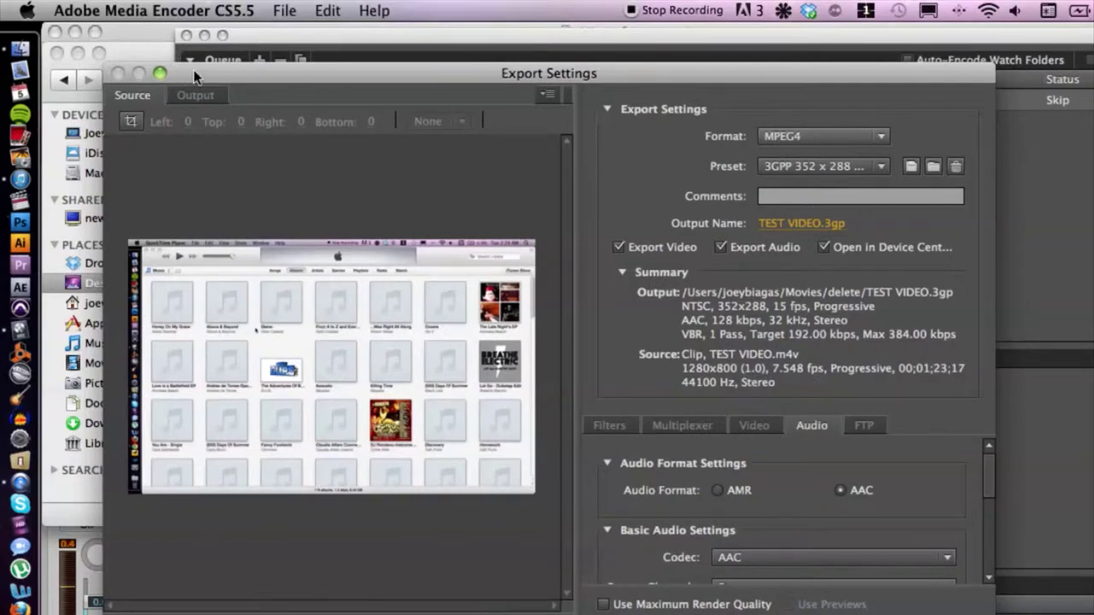
left_click(196, 94)
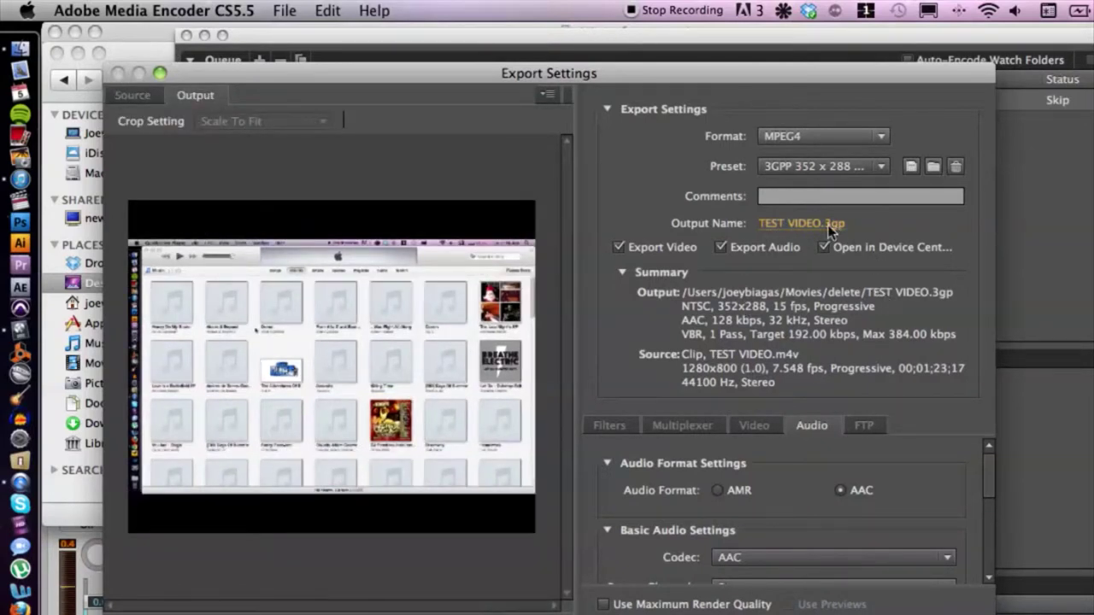
Keep the 3GPP 352x288 preset and rename the output file to TEST VIDEO MP4.
left_click(881, 167)
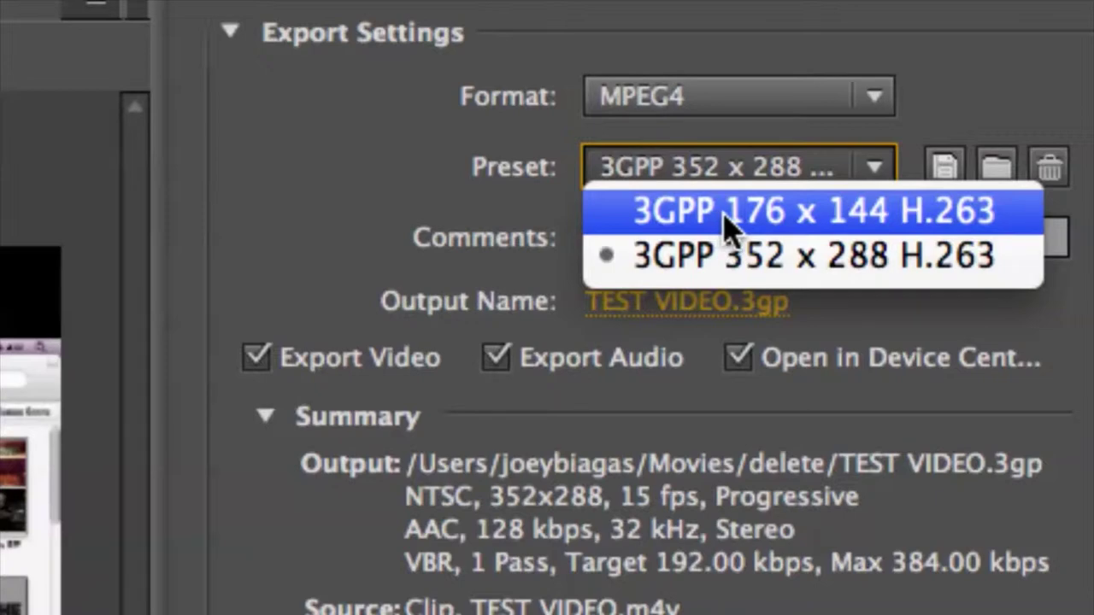
left_click(470, 208)
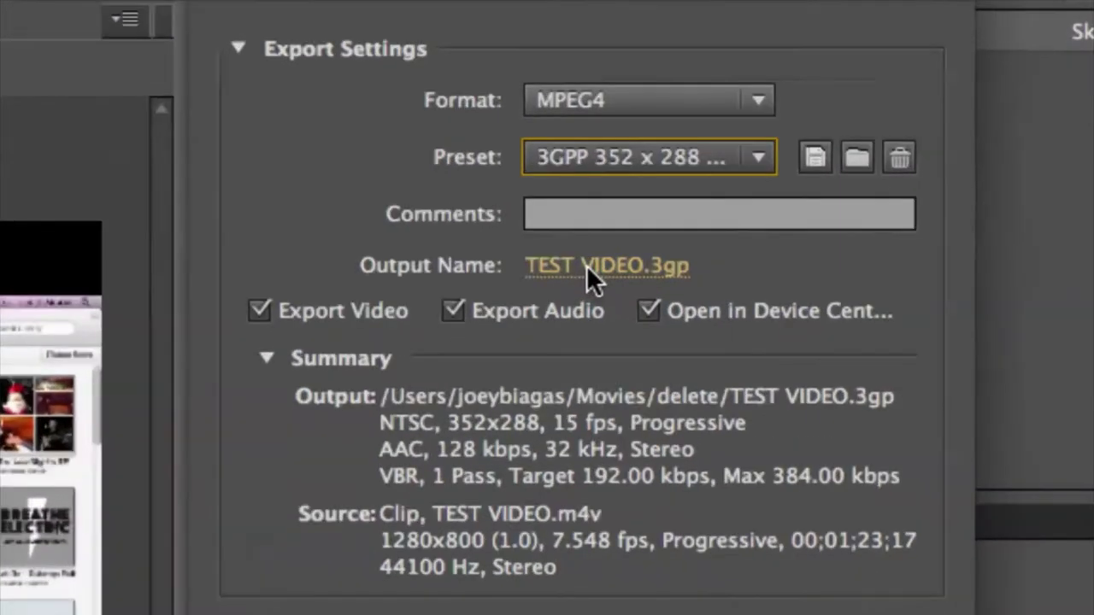
left_click(586, 265)
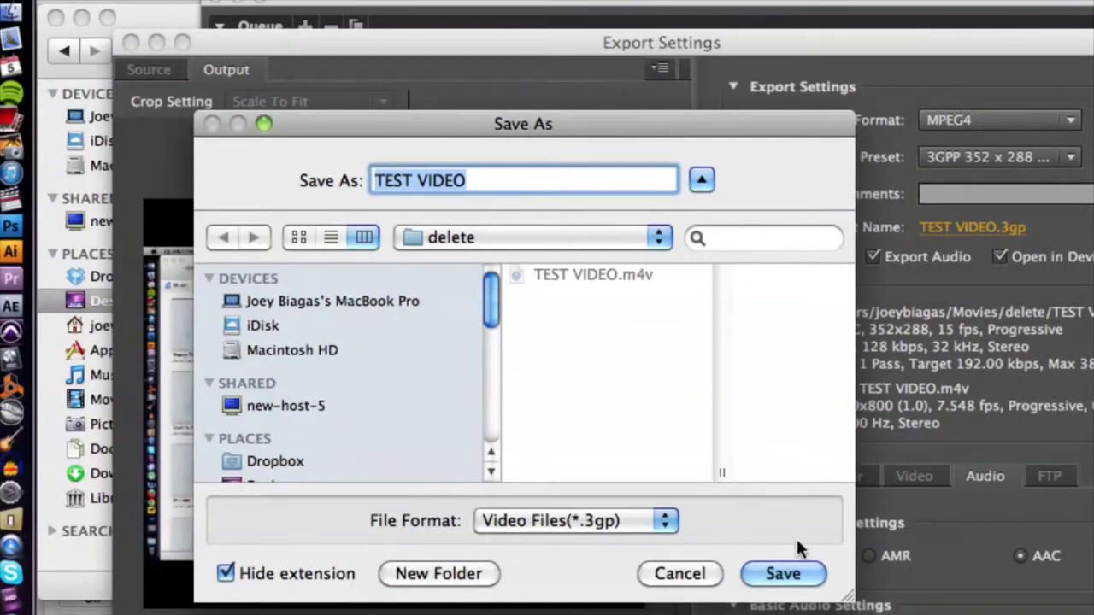
left_click(786, 574)
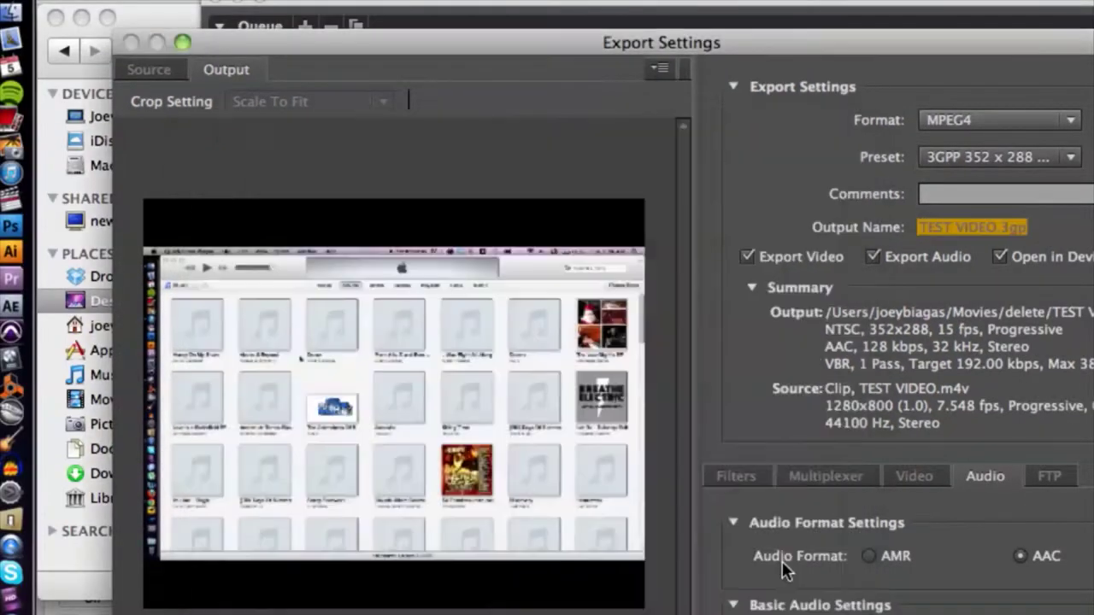
left_click(978, 224)
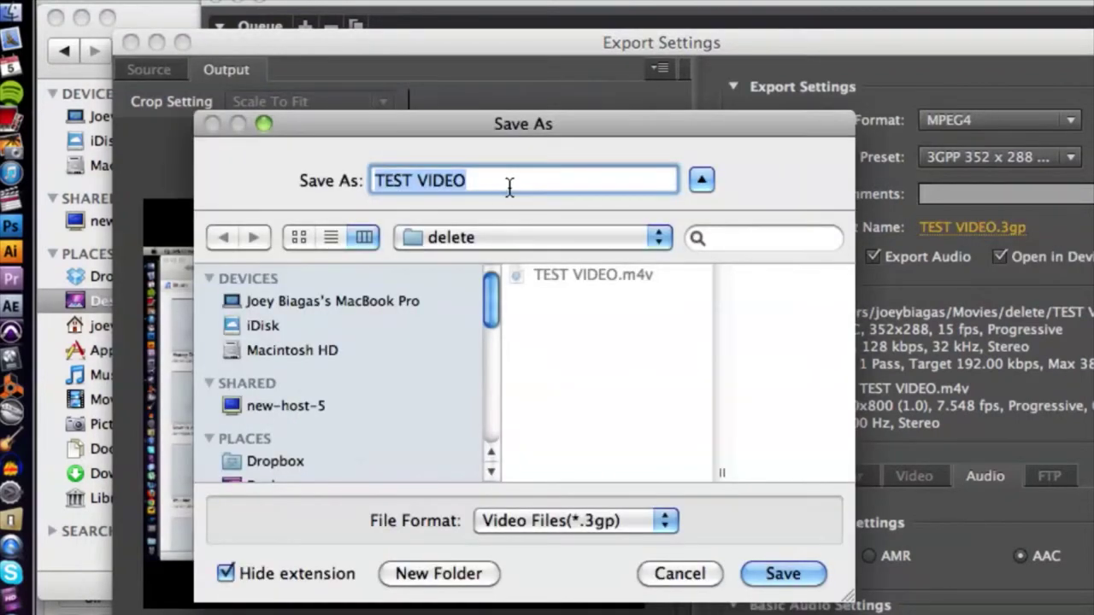
left_click(510, 186)
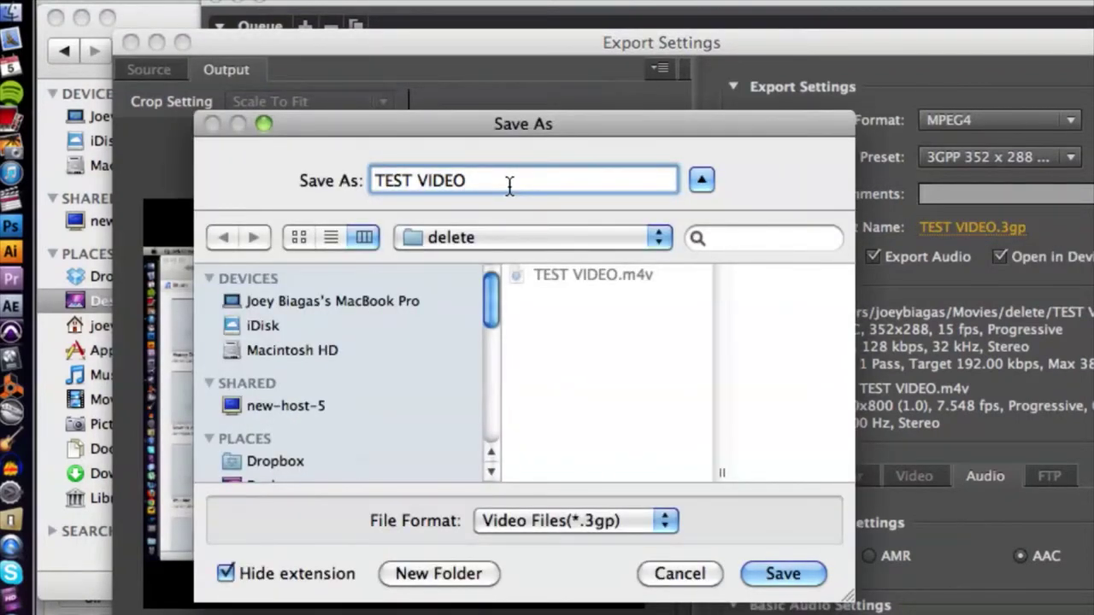
type("MP4")
left_click(778, 574)
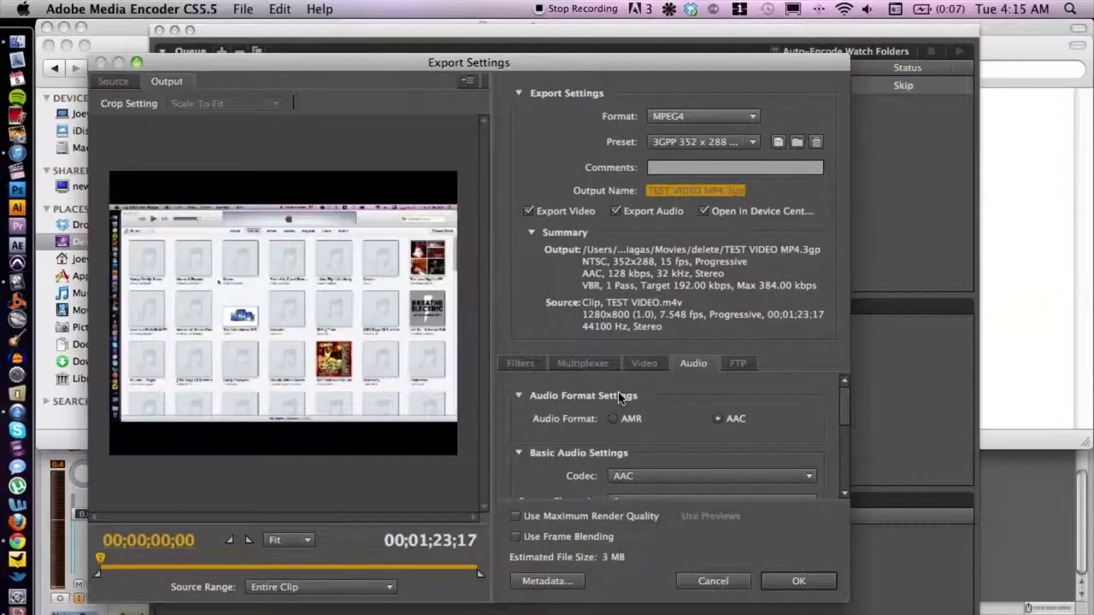
Check the audio settings and keep the audio bitrate at 128.
scroll(842, 400, "down", 1)
left_click_drag(842, 400, 842, 454)
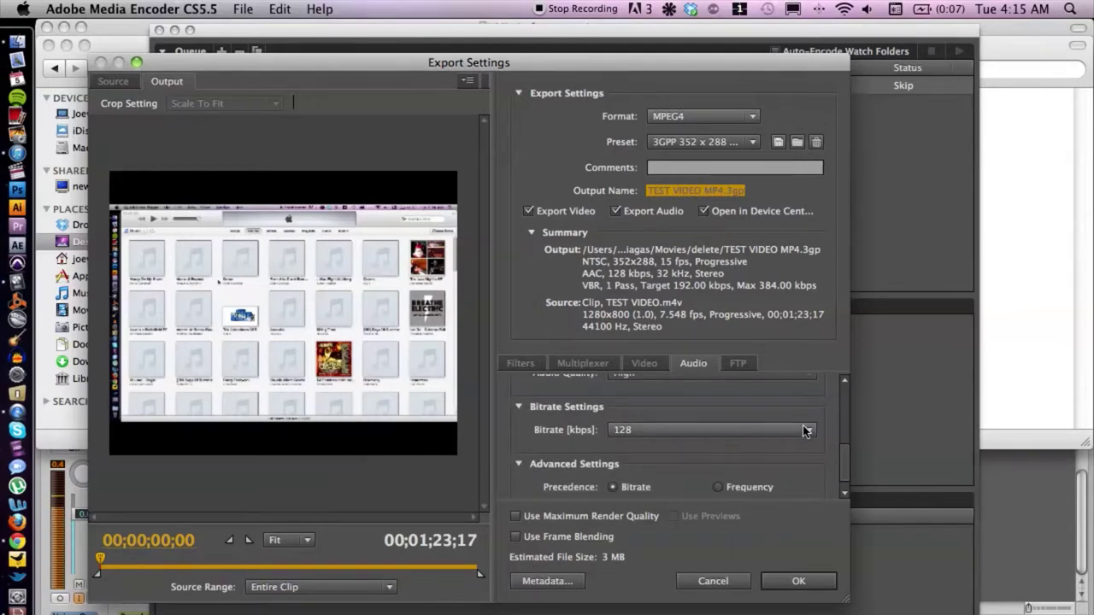
left_click(806, 430)
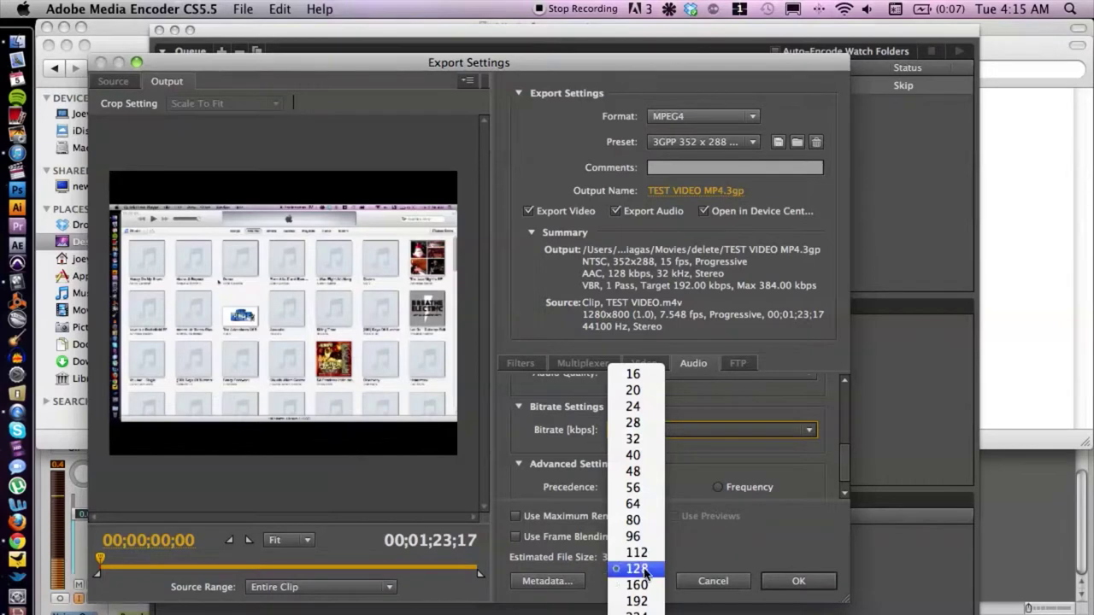
left_click(808, 476)
scroll(844, 447, "up", 2)
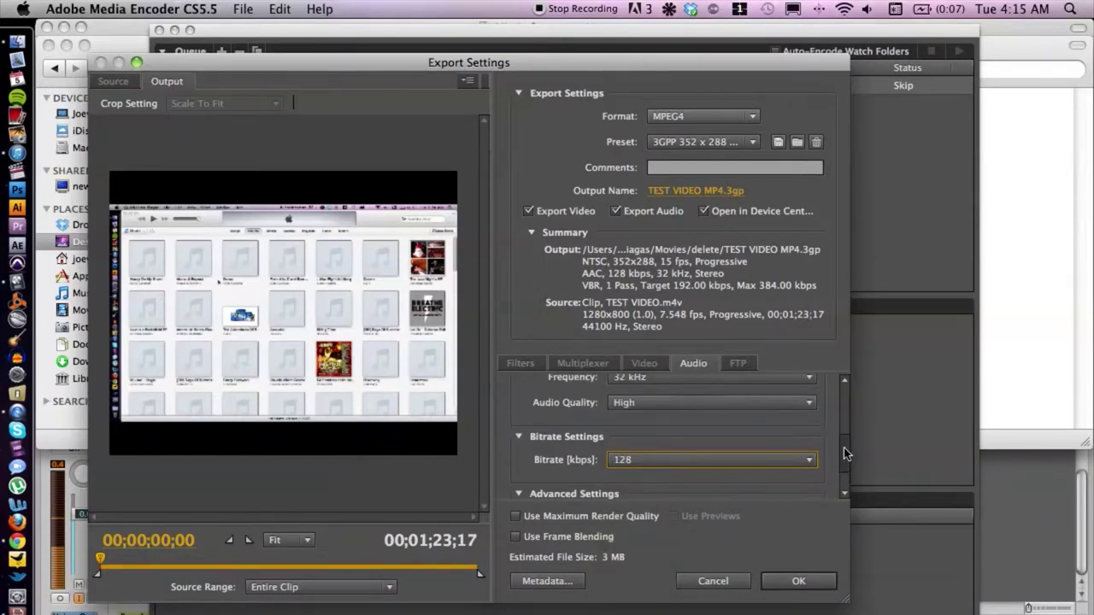
scroll(844, 447, "up", 2)
Review the video frame settings and confirm the MPEG4 3GPP export settings.
left_click(645, 363)
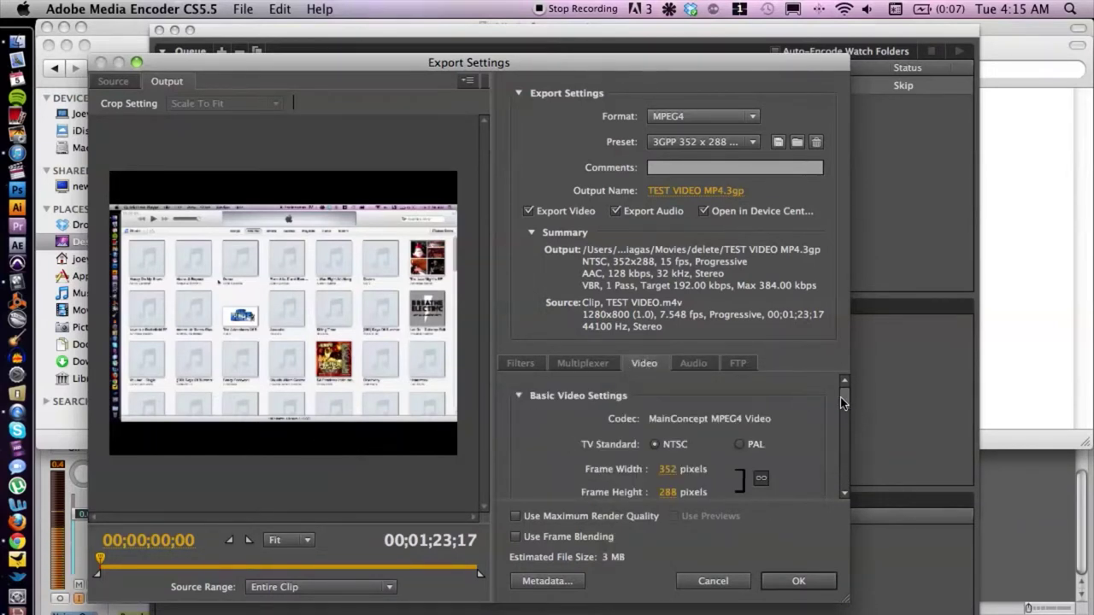
scroll(840, 401, "down", 3)
scroll(842, 406, "down", 1)
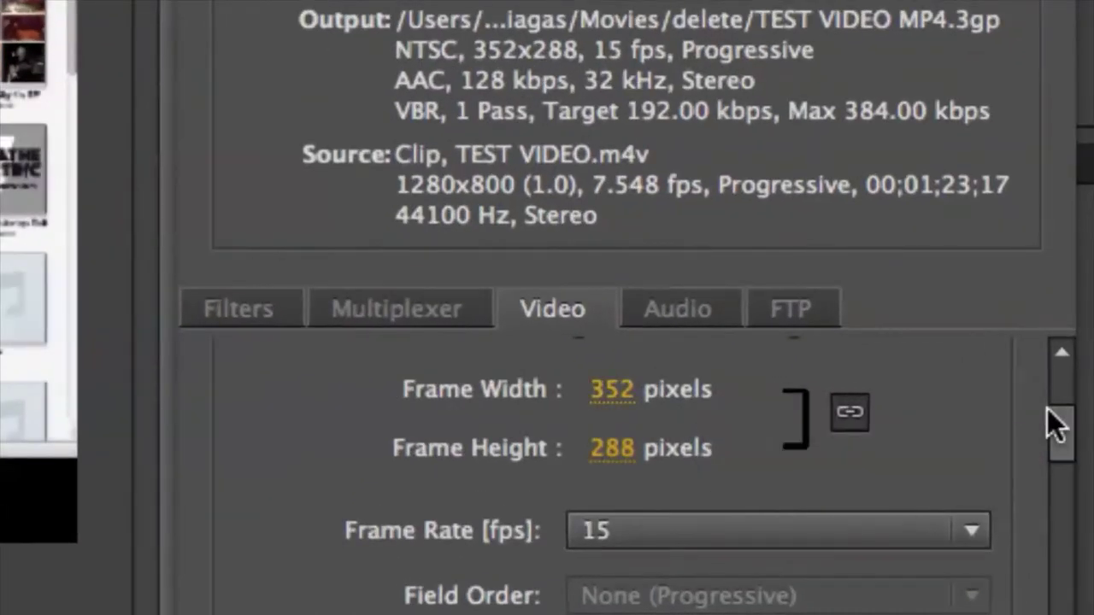
scroll(844, 415, "down", 1)
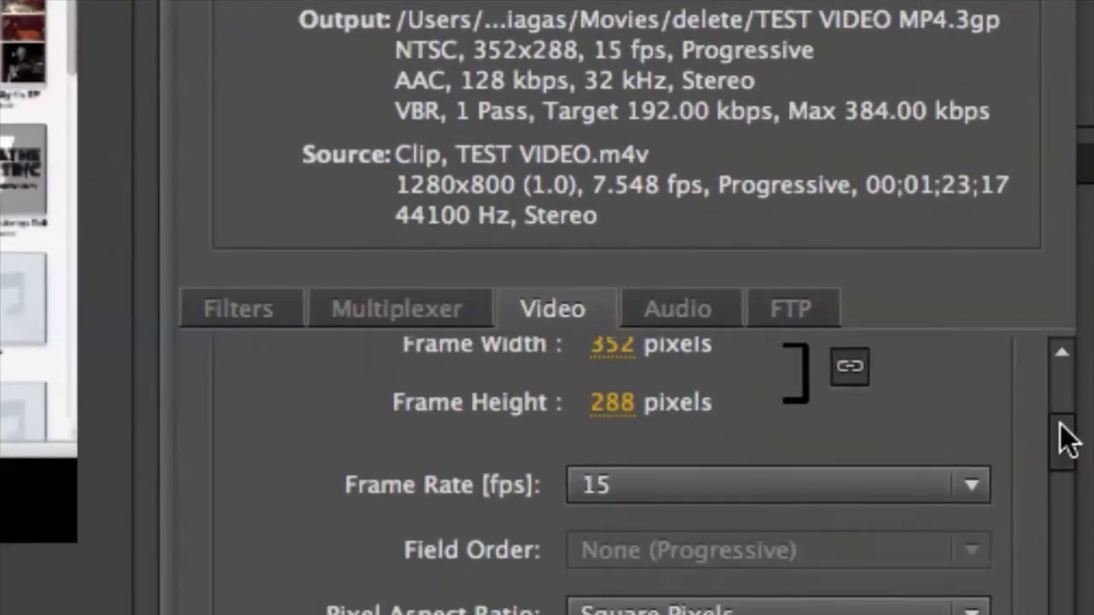
left_click_drag(1067, 441, 1068, 446)
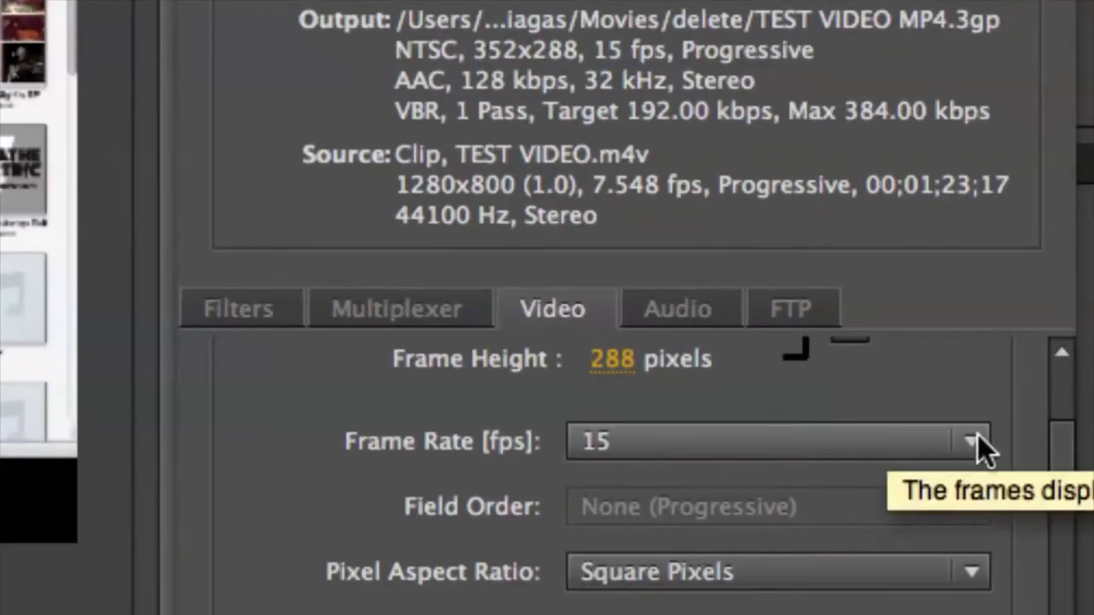
left_click_drag(1059, 445, 1064, 453)
scroll(1060, 451, "down", 1)
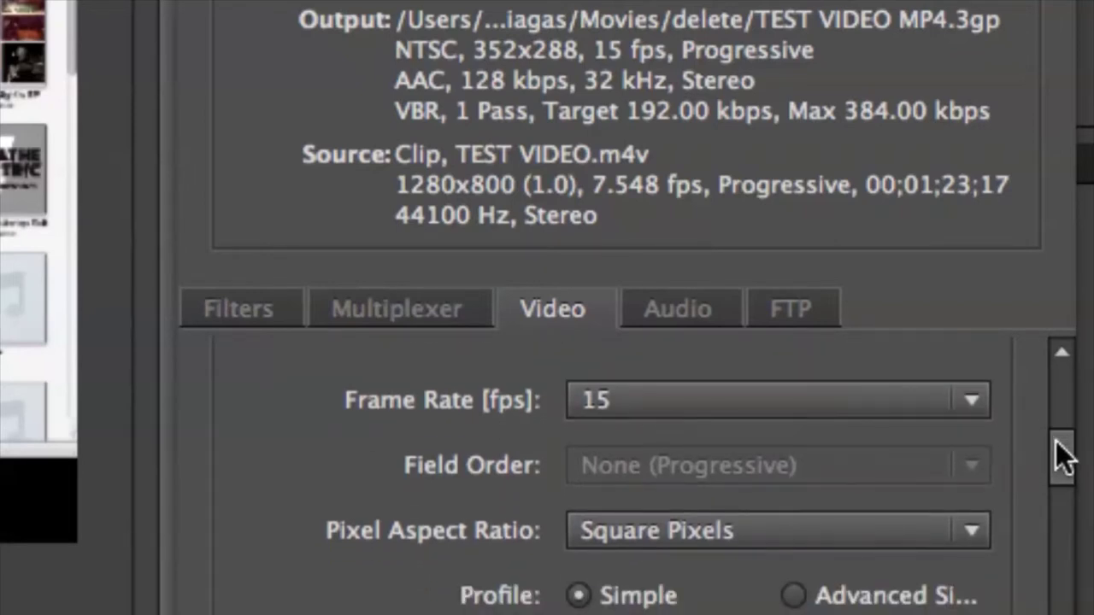
left_click_drag(1060, 456, 1062, 493)
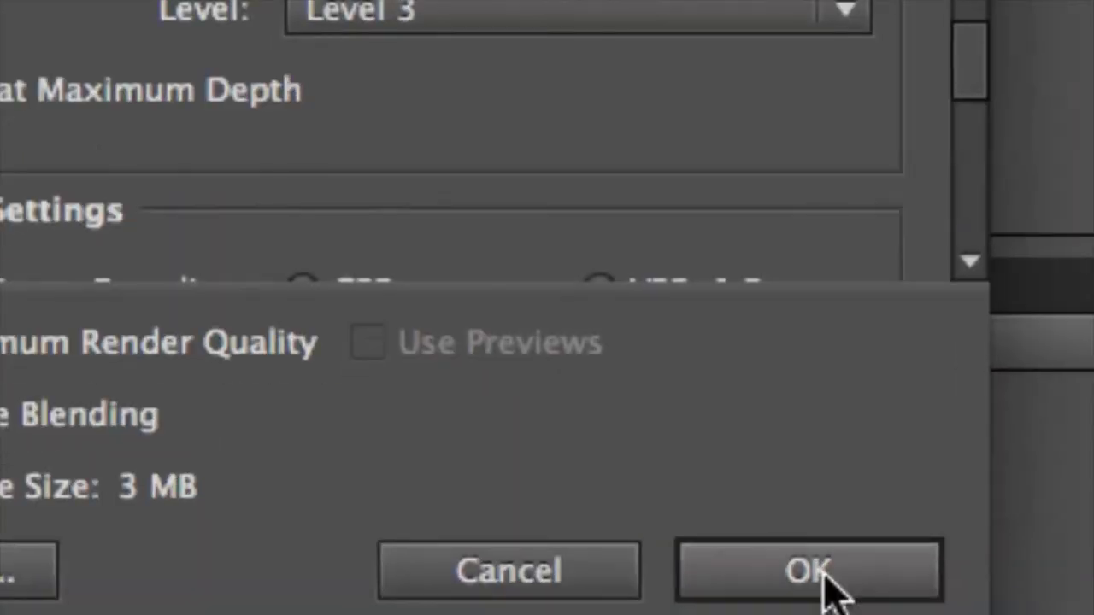
left_click(807, 573)
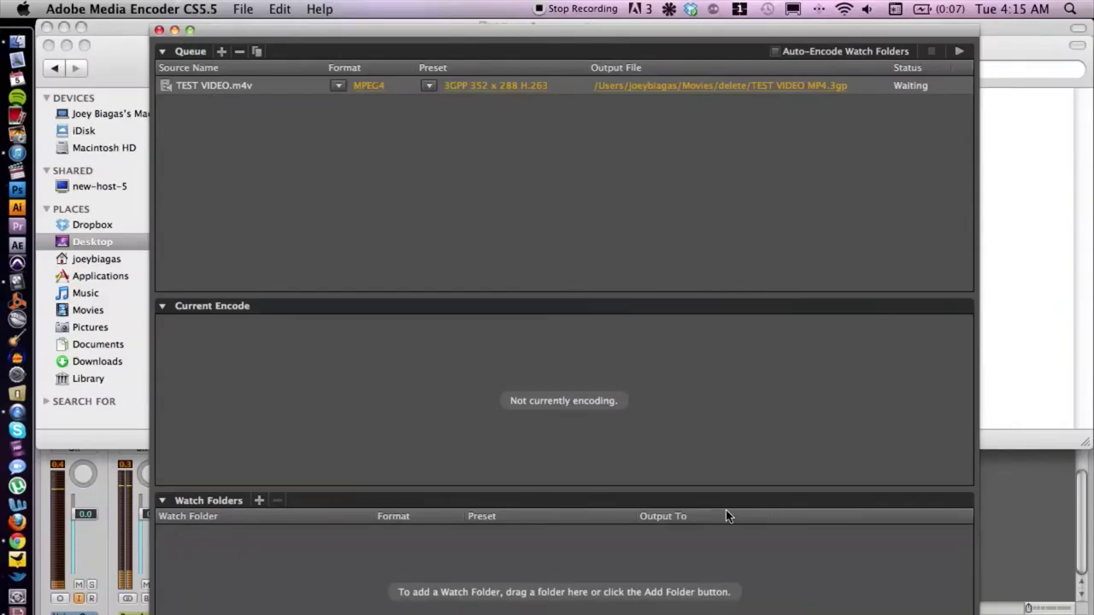
Start encoding the queue, then switch to the Finder delete folder window.
left_click(322, 109)
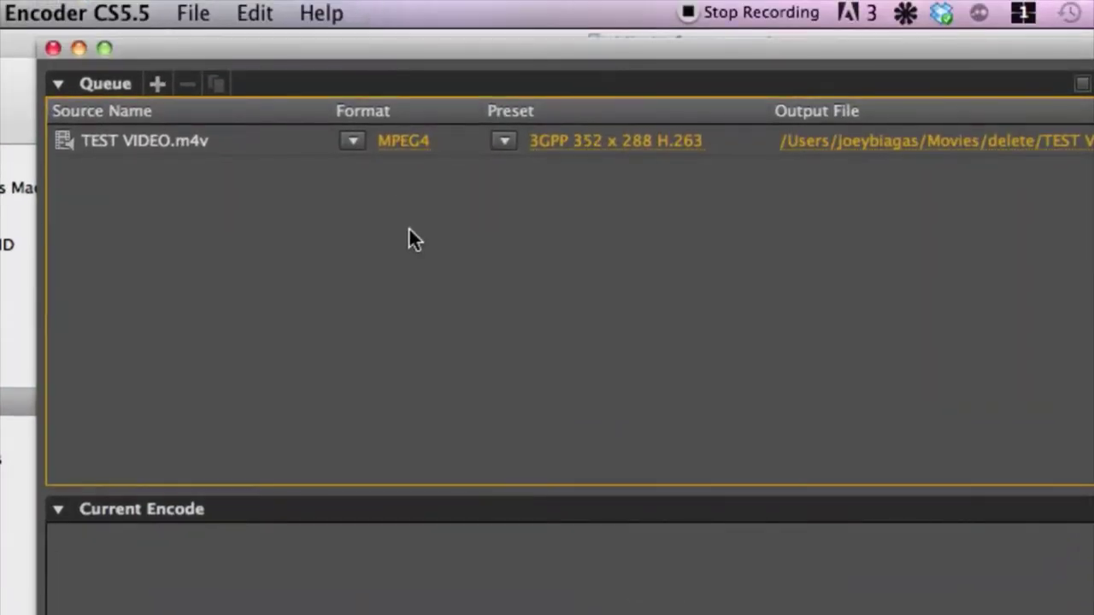
key("Return")
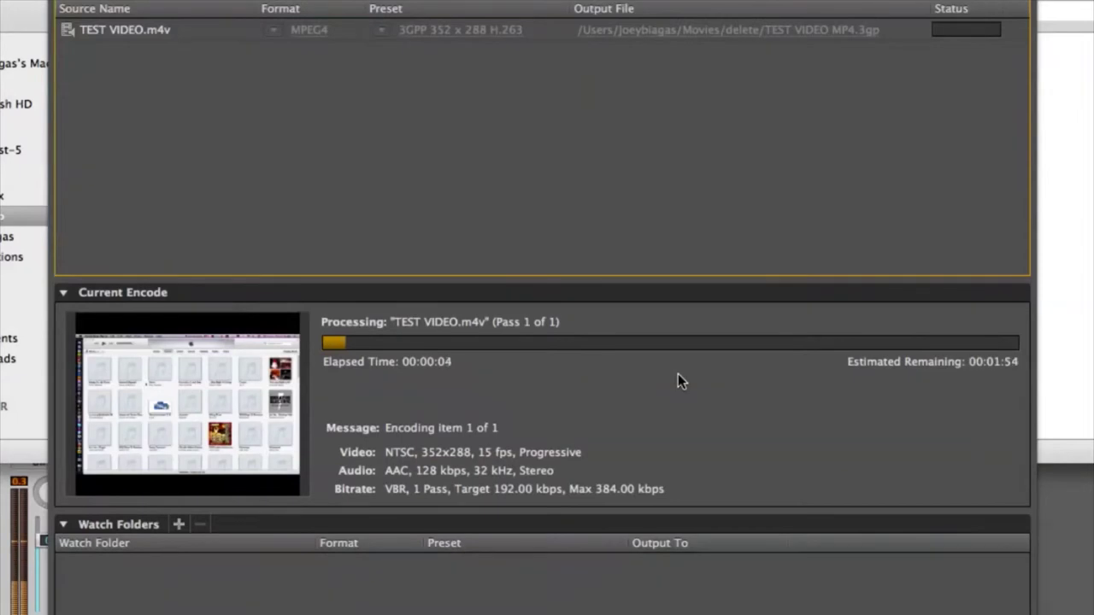
key("super+Tab")
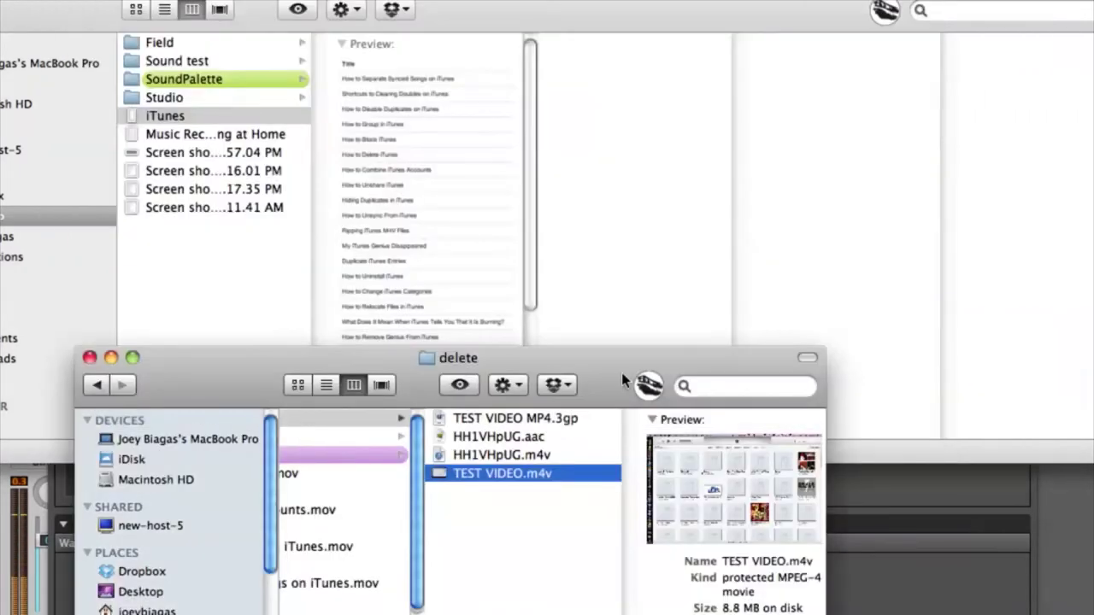
left_click_drag(622, 373, 642, 338)
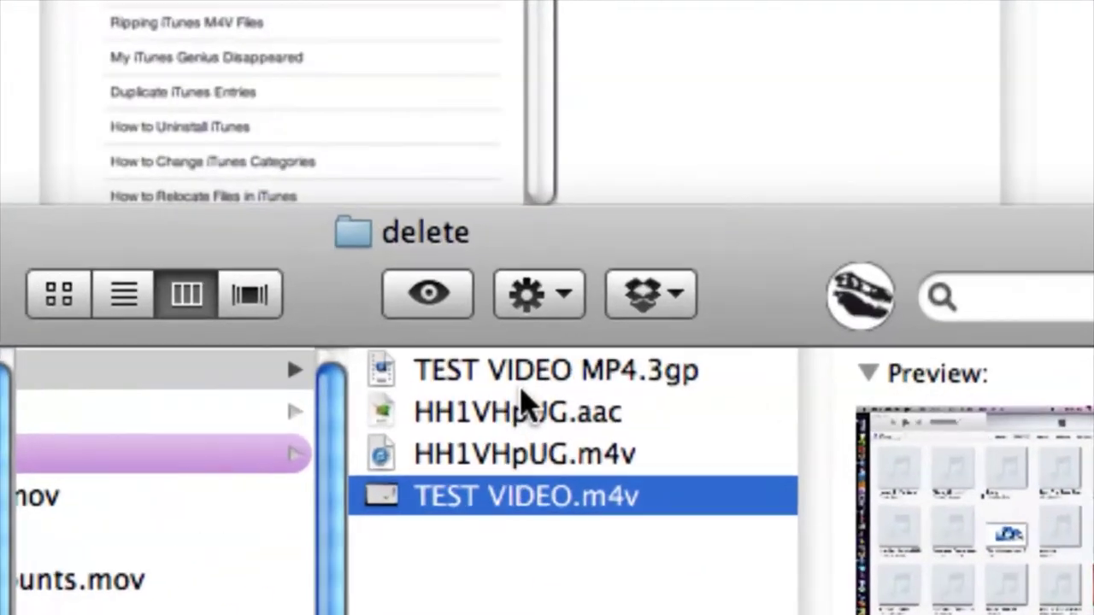
Select TEST VIDEO MP4.3gp in the delete folder's column view.
left_click(615, 369)
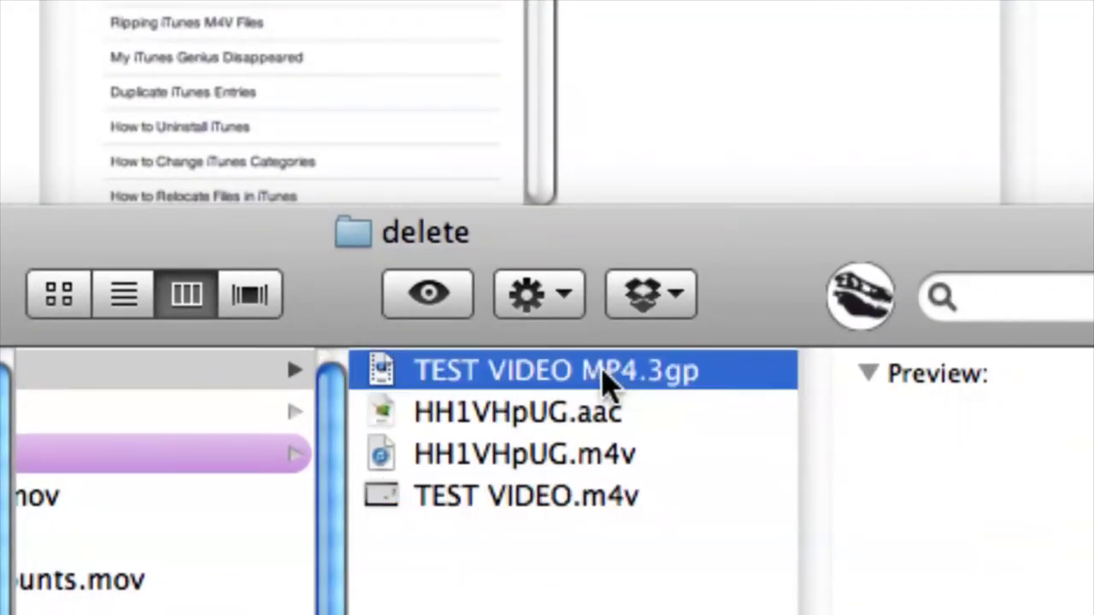